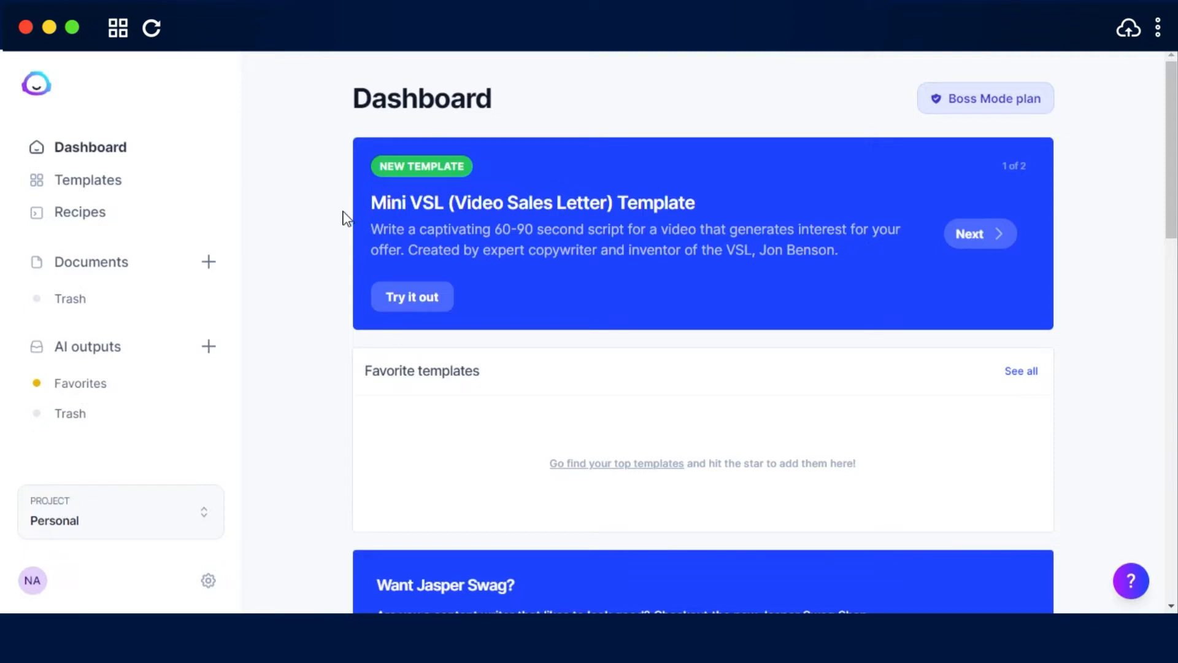
Go to the documents list and create a new blank document
{"action": "left_click", "coordinate": [119, 270]}
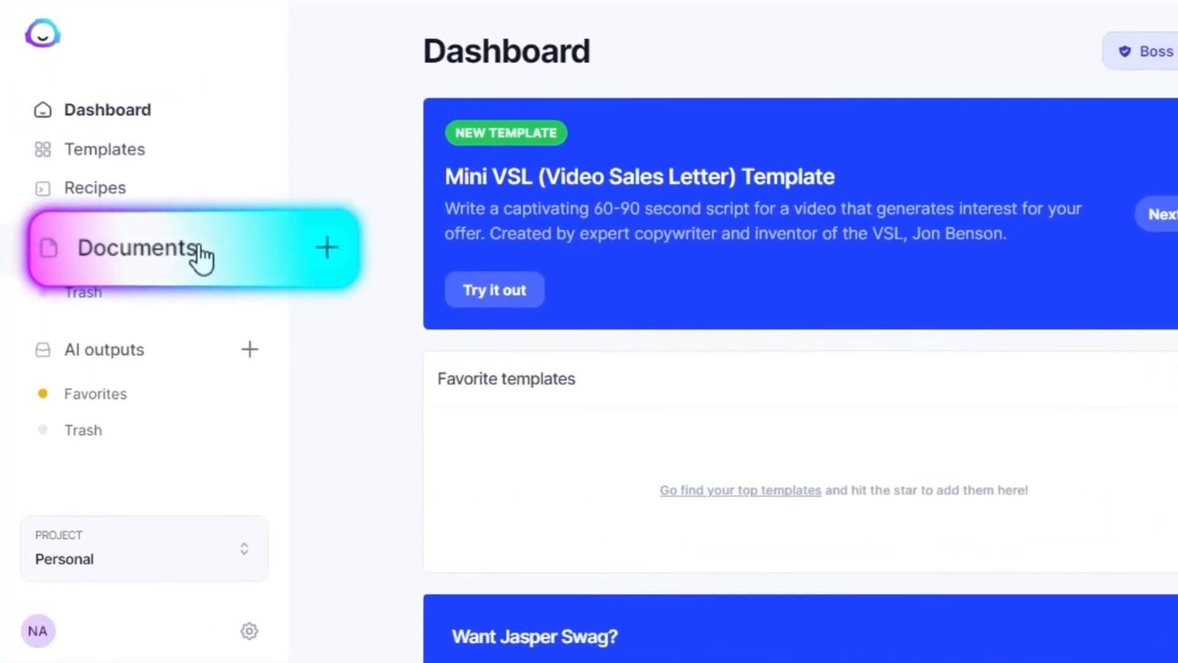
{"action": "left_click", "coordinate": [184, 249]}
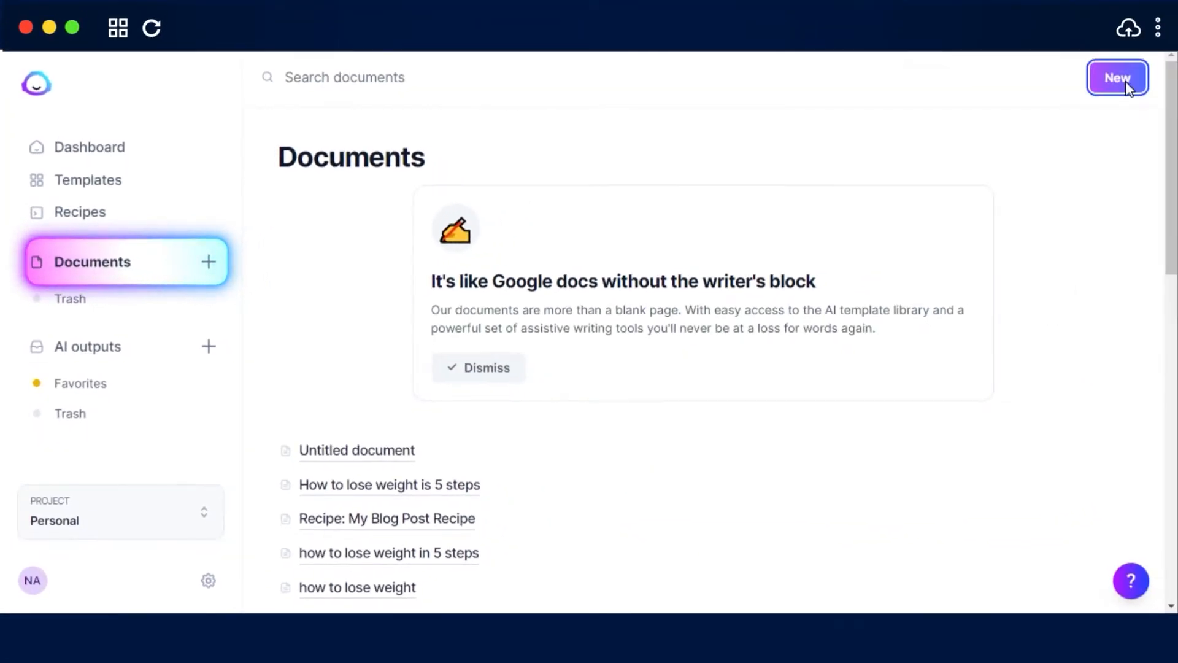
{"action": "left_click", "coordinate": [1129, 74]}
{"action": "left_click", "coordinate": [465, 302]}
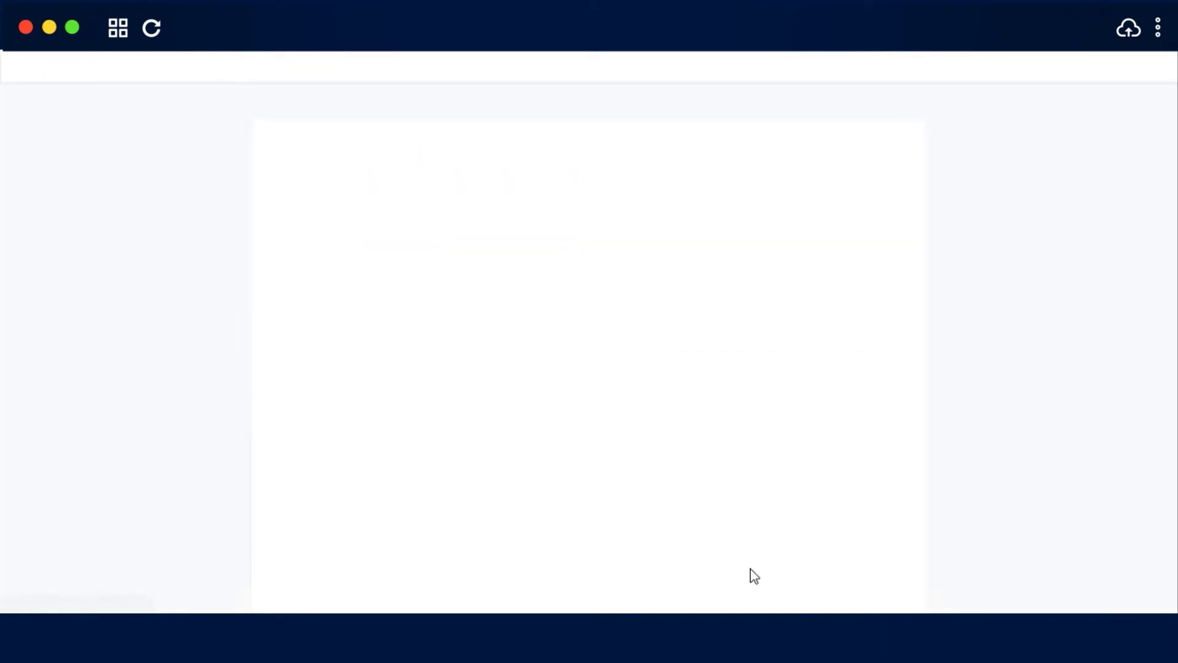
Browse the template library to see which content templates are available
{"action": "scroll", "coordinate": [240, 258], "scroll_direction": "down", "scroll_amount": 1}
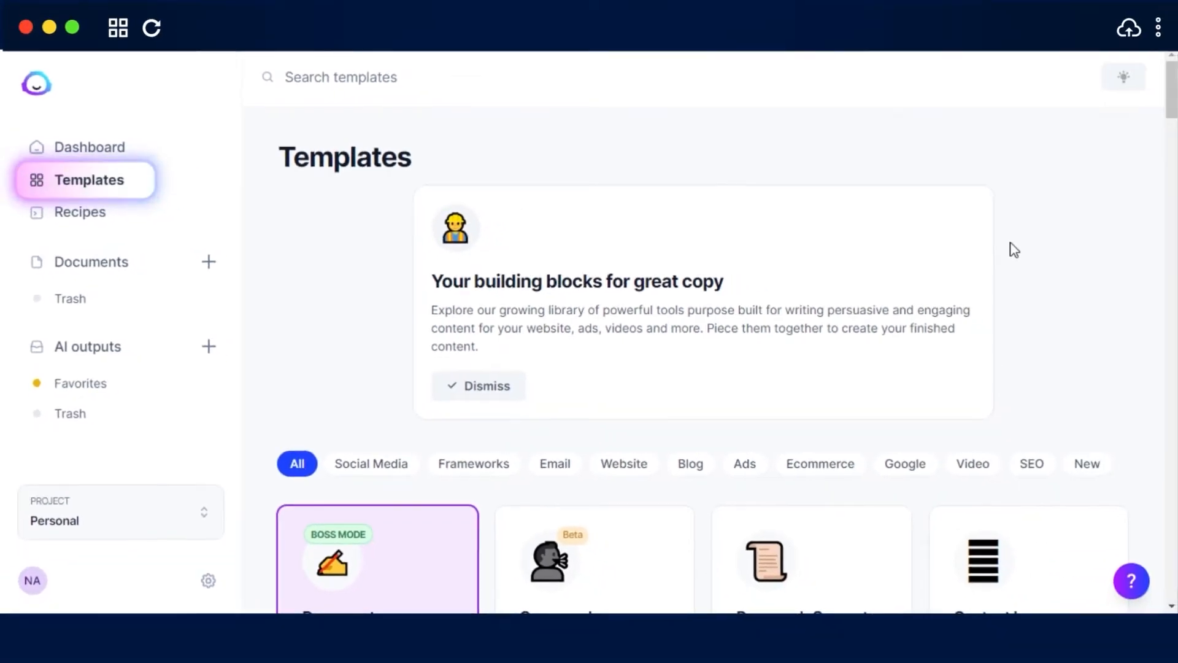
{"action": "scroll", "coordinate": [1014, 249], "scroll_direction": "down", "scroll_amount": 10}
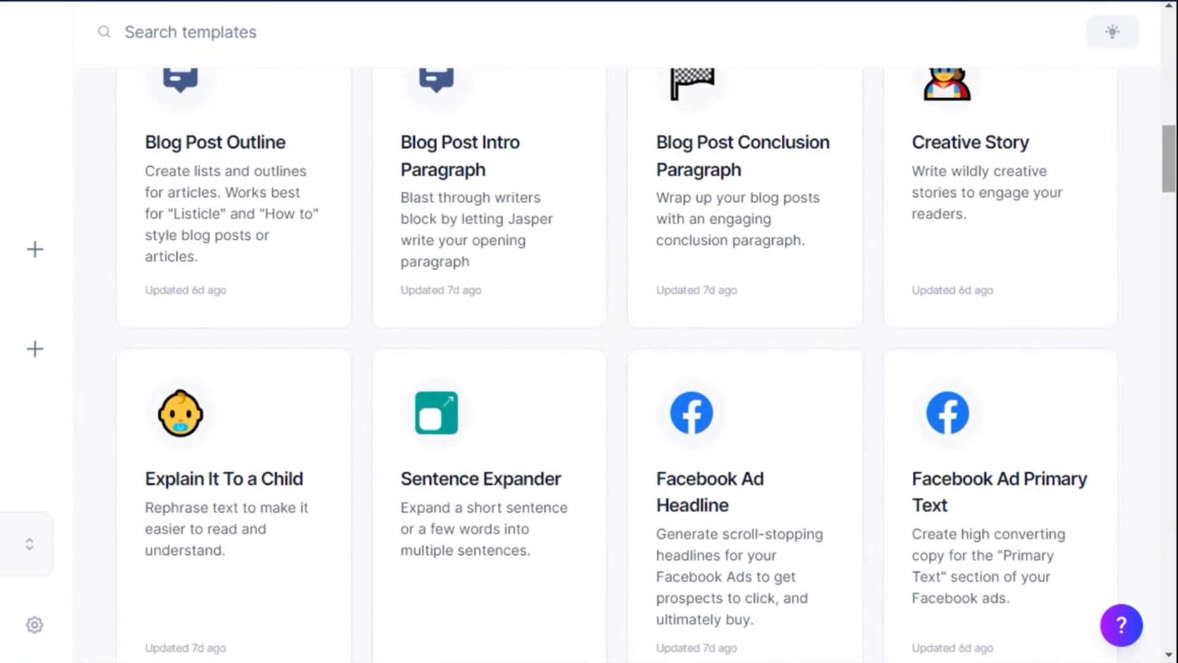
{"action": "scroll", "coordinate": [647, 368], "scroll_direction": "down", "scroll_amount": 20}
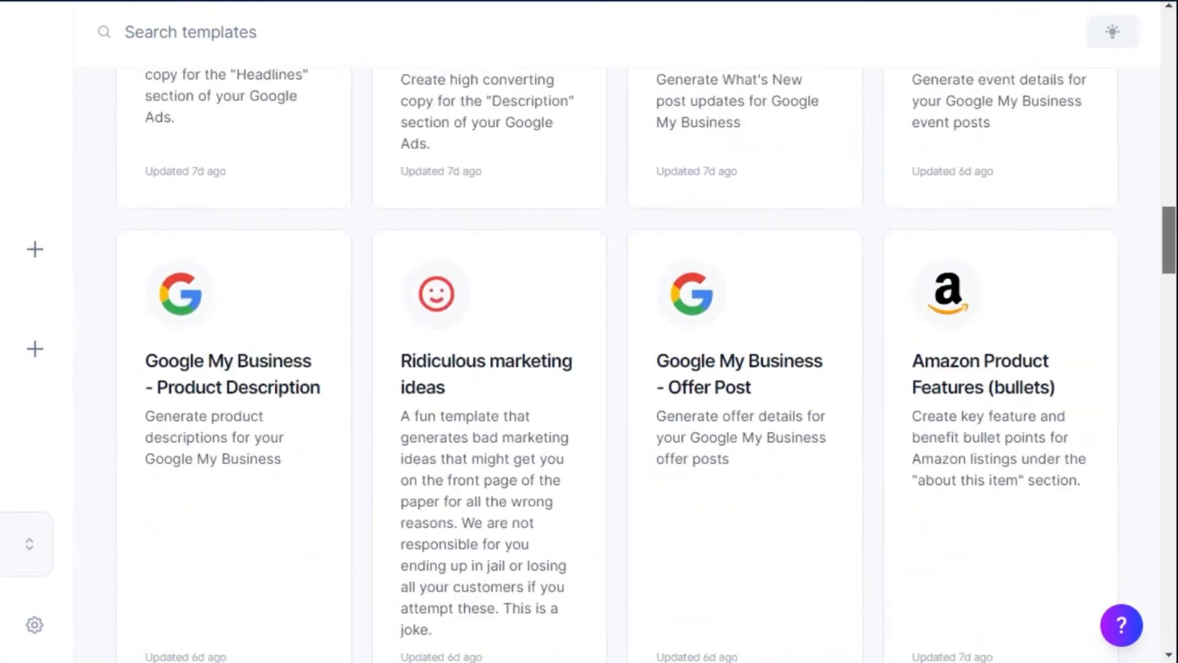
{"action": "scroll", "coordinate": [647, 369], "scroll_direction": "up", "scroll_amount": 15}
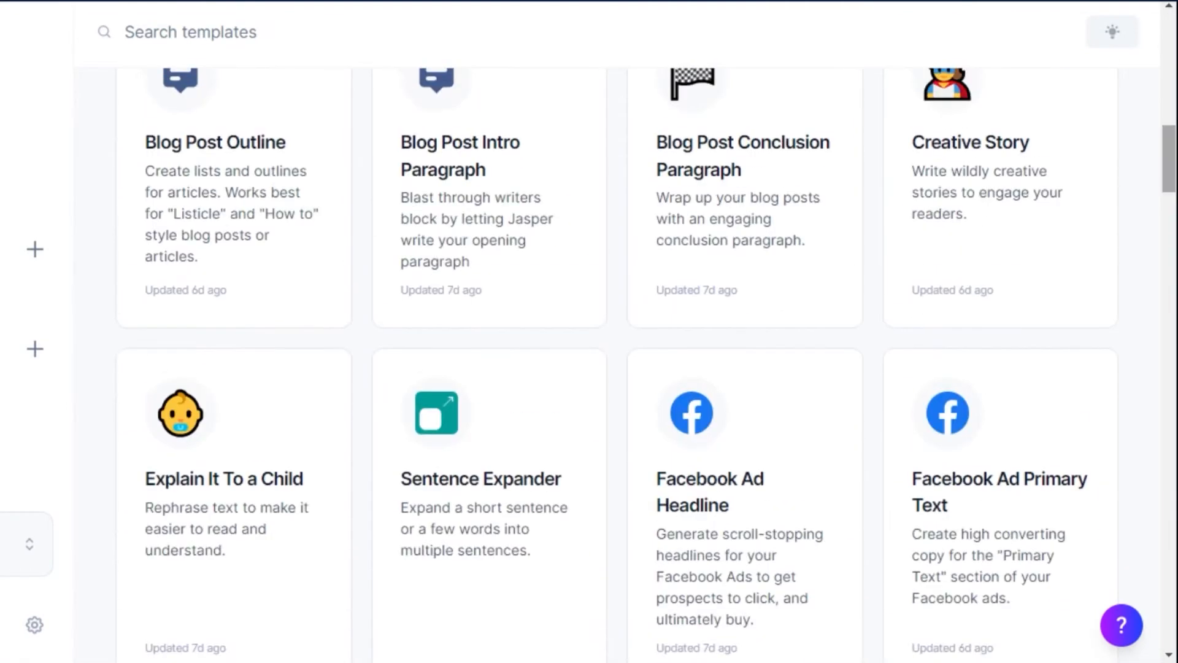
{"action": "scroll", "coordinate": [647, 368], "scroll_direction": "down", "scroll_amount": 15}
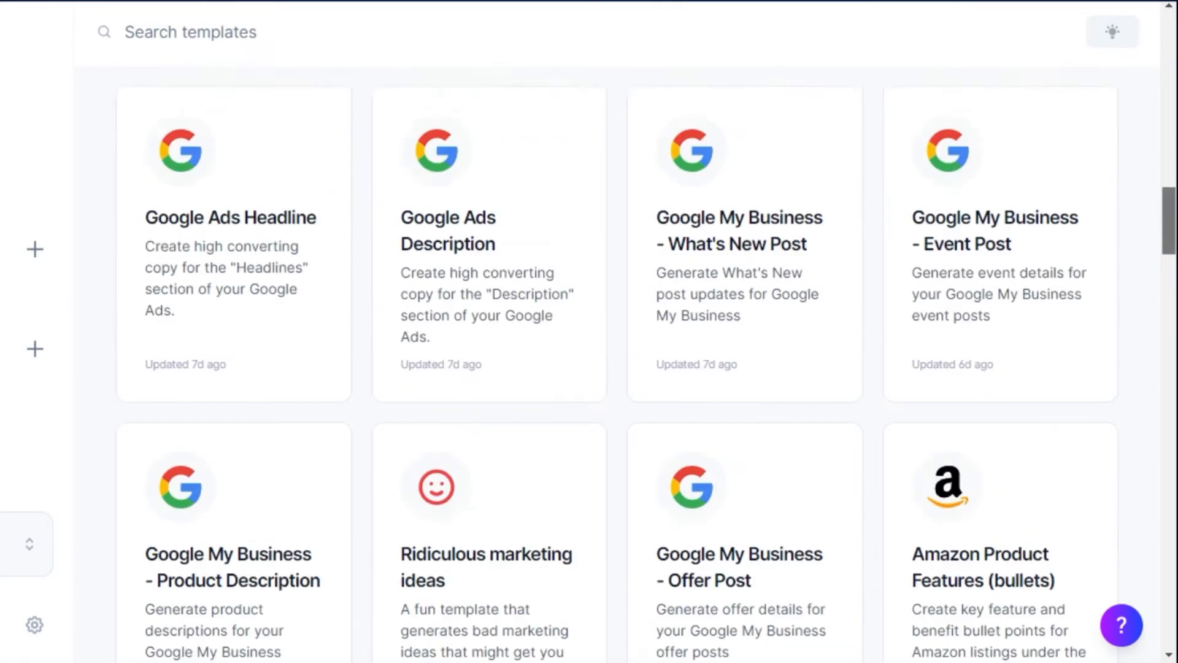
{"action": "scroll", "coordinate": [647, 368], "scroll_direction": "up", "scroll_amount": 10}
{"action": "scroll", "coordinate": [647, 368], "scroll_direction": "up", "scroll_amount": 10}
{"action": "scroll", "coordinate": [647, 368], "scroll_direction": "down", "scroll_amount": 12}
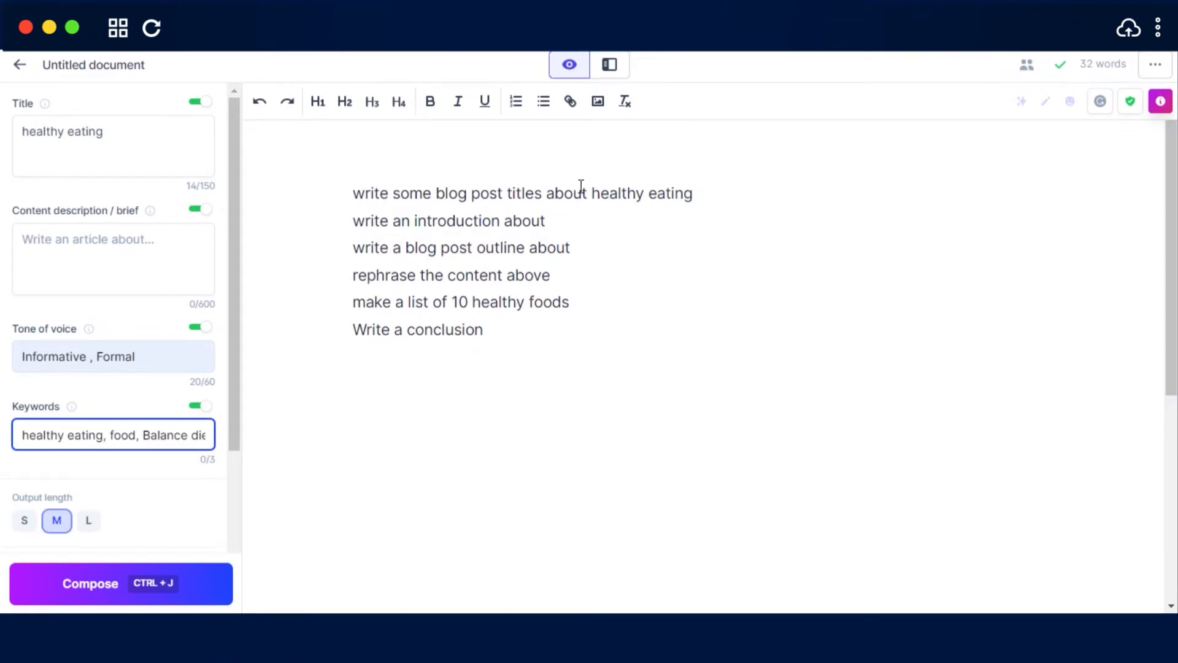
Run the prompt "write some blog post titles about healthy eating" and add a blank line below the generated titles
{"action": "left_click", "coordinate": [702, 196]}
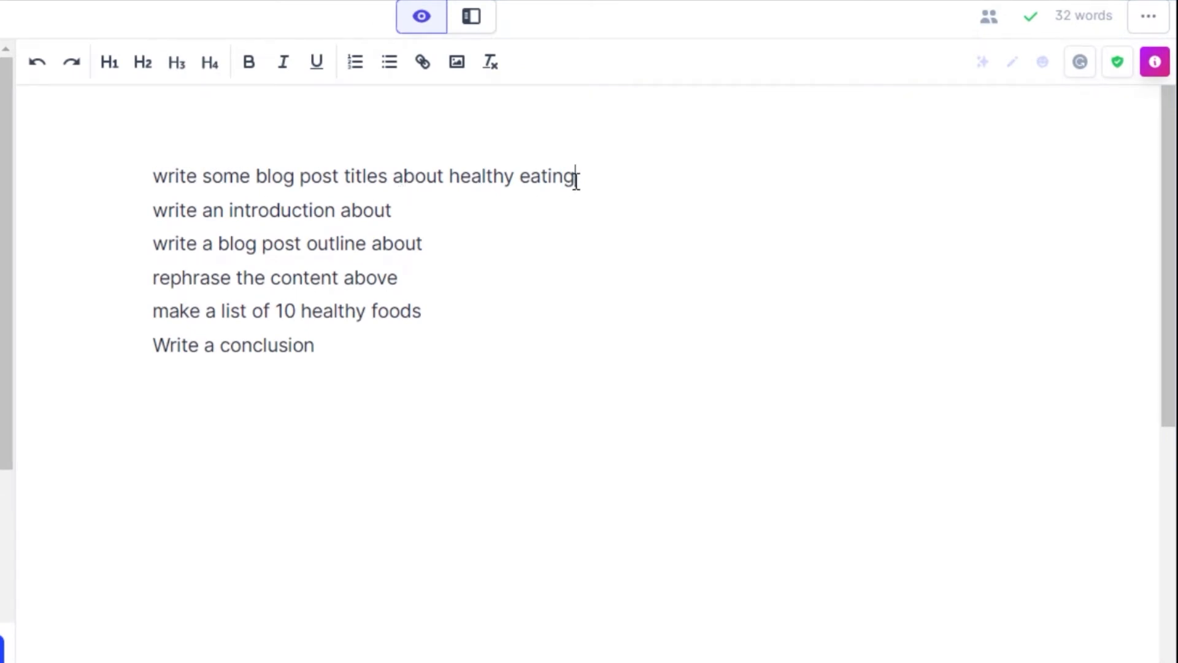
{"action": "key", "text": "ctrl+Return"}
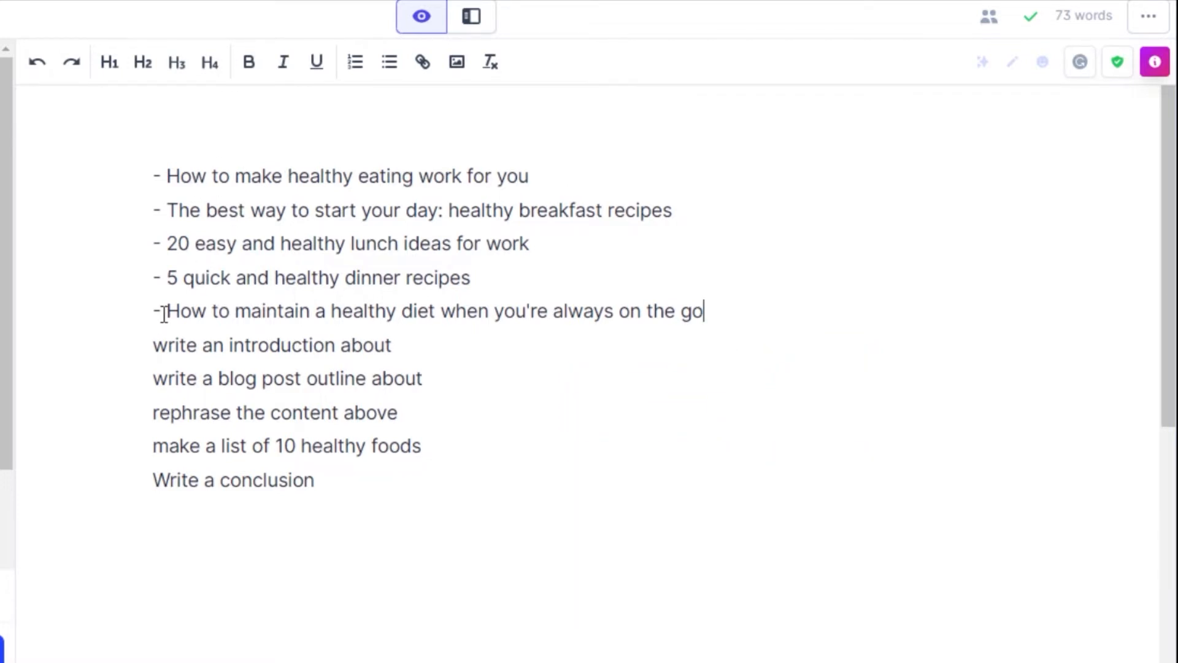
{"action": "key", "text": "Return"}
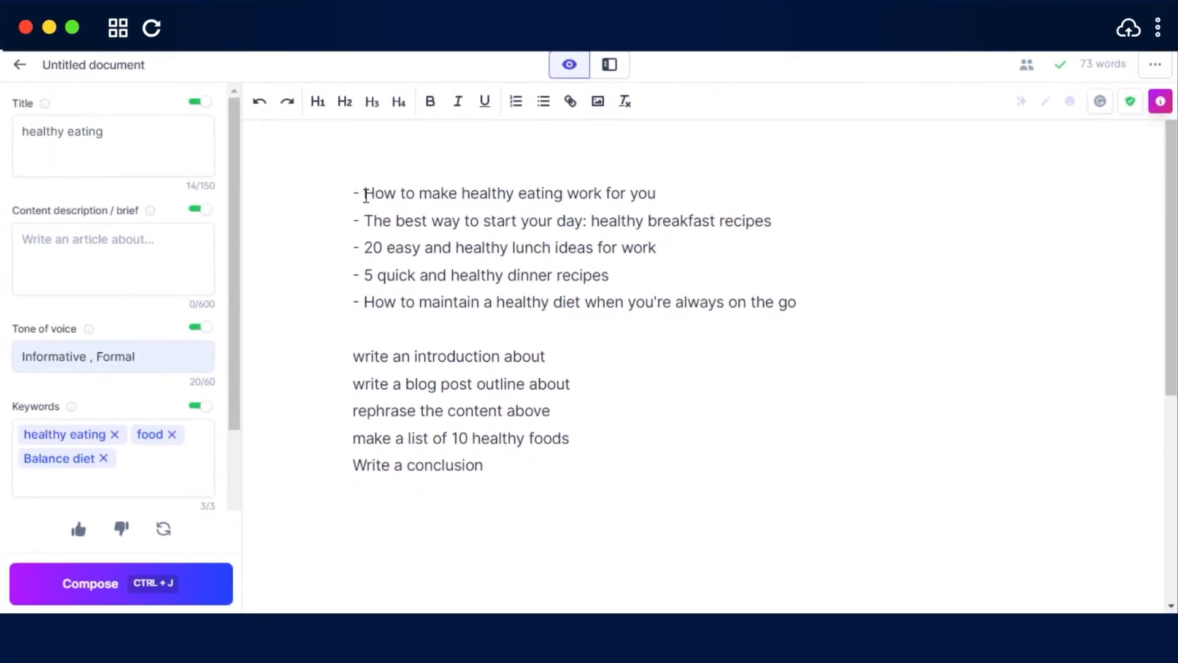
Complete the introduction and blog post outline prompts with the title "How to make healthy eating work for you"
{"action": "left_click", "coordinate": [319, 219]}
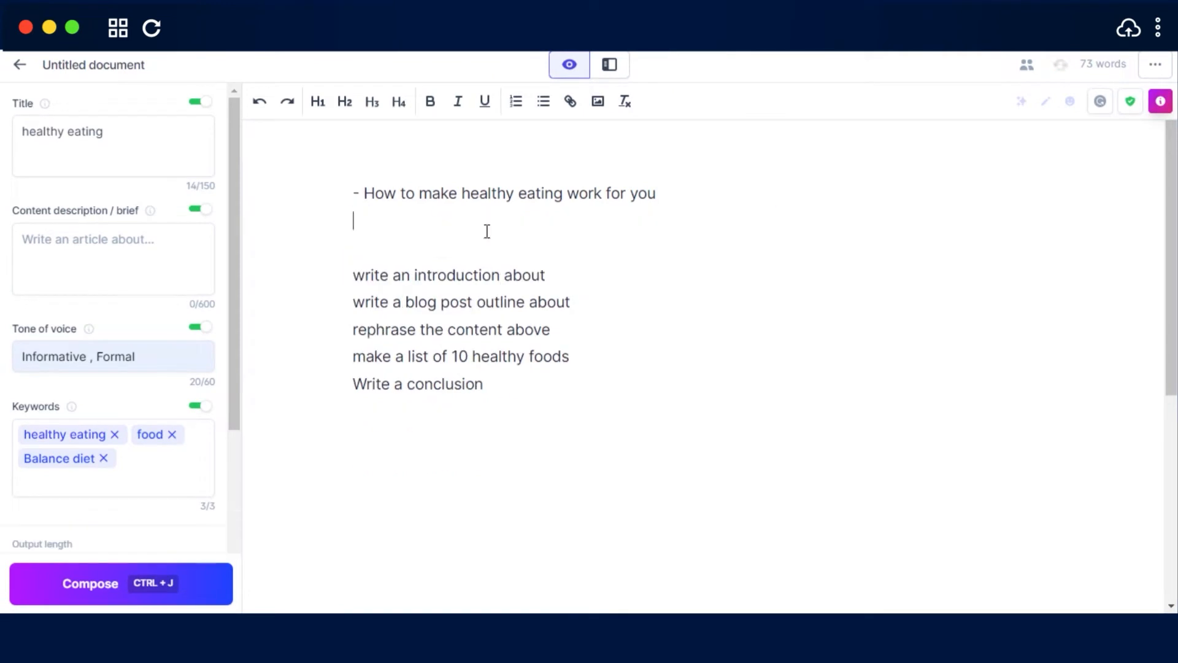
{"action": "right_click", "coordinate": [566, 276]}
{"action": "left_click", "coordinate": [619, 408]}
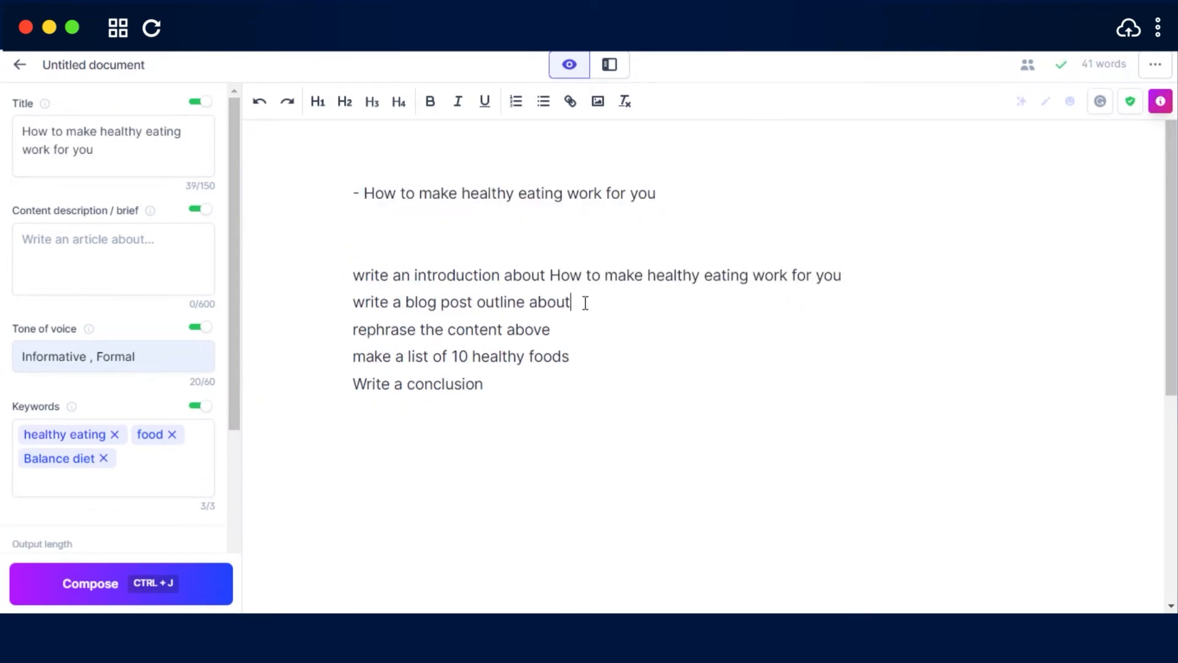
{"action": "right_click", "coordinate": [584, 302]}
{"action": "left_click", "coordinate": [635, 412]}
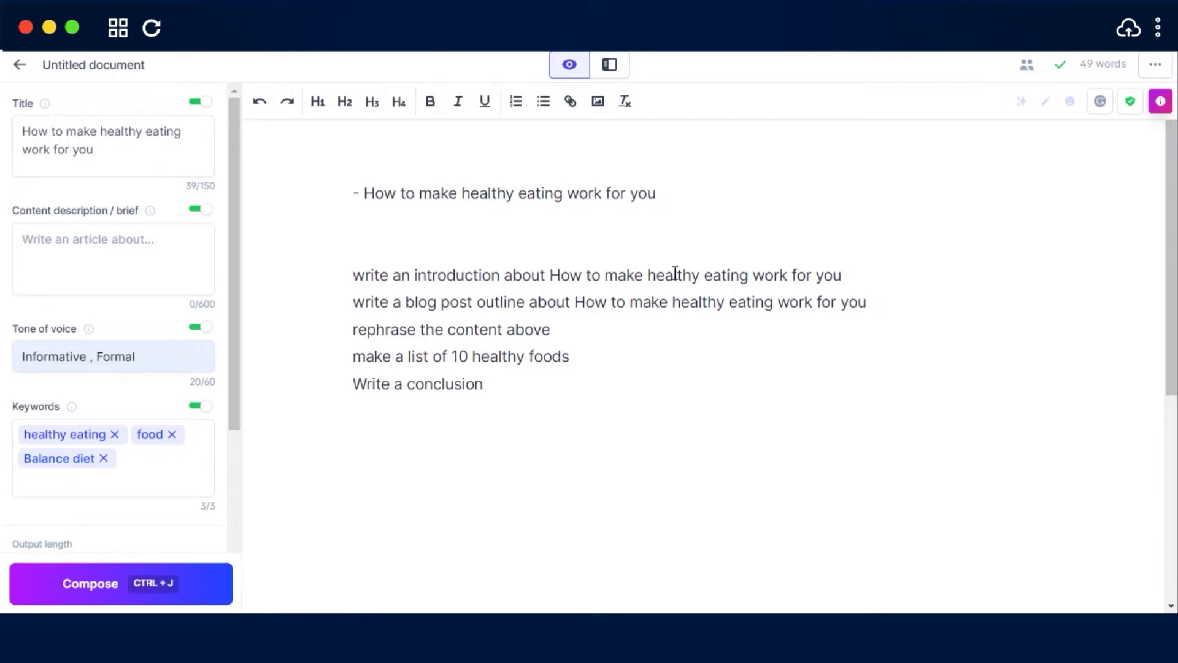
Generate the introduction and the blog post outline from their prompts, leaving a blank line after the outline
{"action": "left_click", "coordinate": [847, 276]}
{"action": "key", "text": "ctrl+Return"}
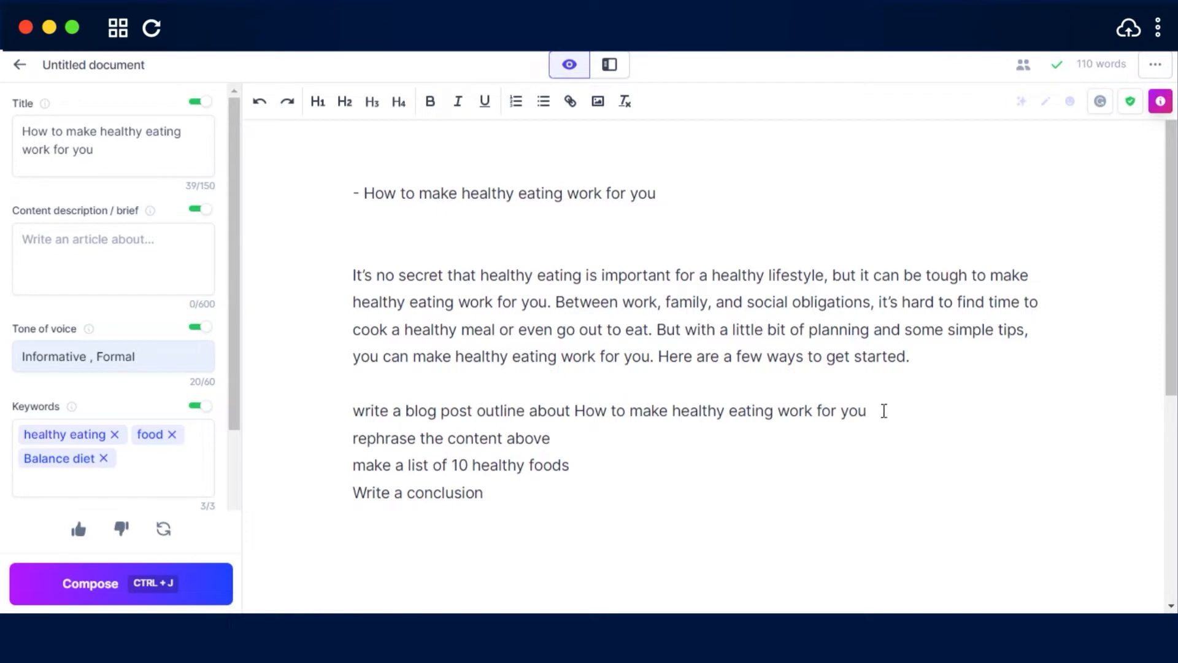
{"action": "key", "text": "ctrl+j"}
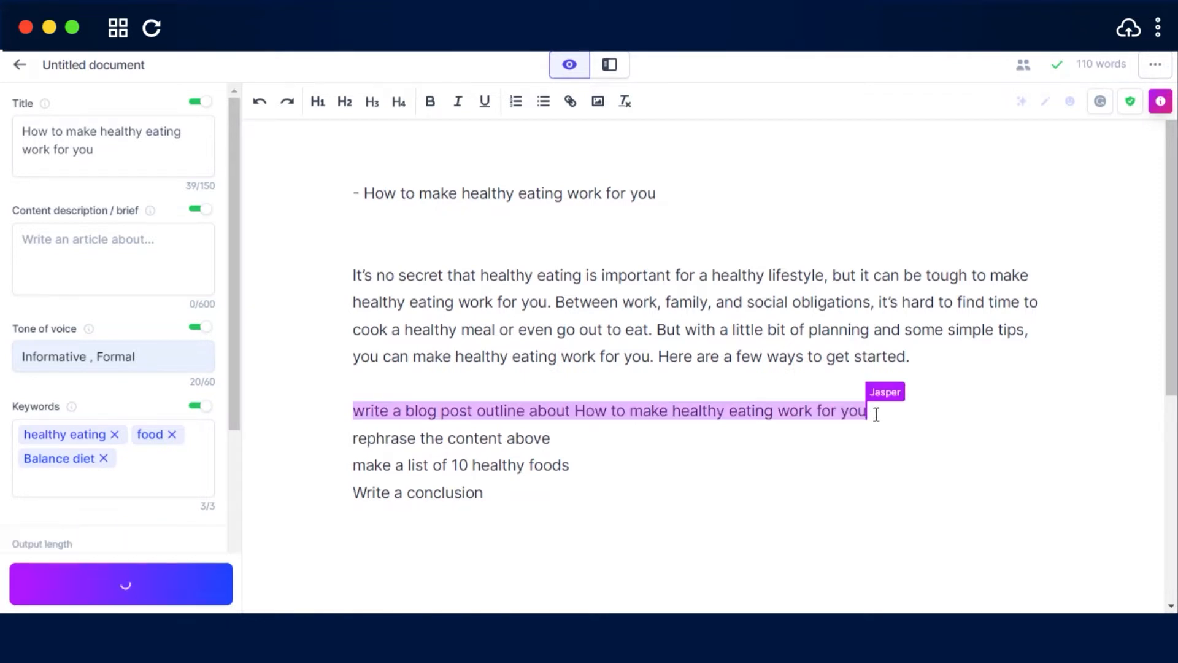
{"action": "left_click_drag", "start_coordinate": [1172, 270], "coordinate": [1174, 360]}
{"action": "left_click", "coordinate": [357, 456]}
{"action": "key", "text": "Return"}
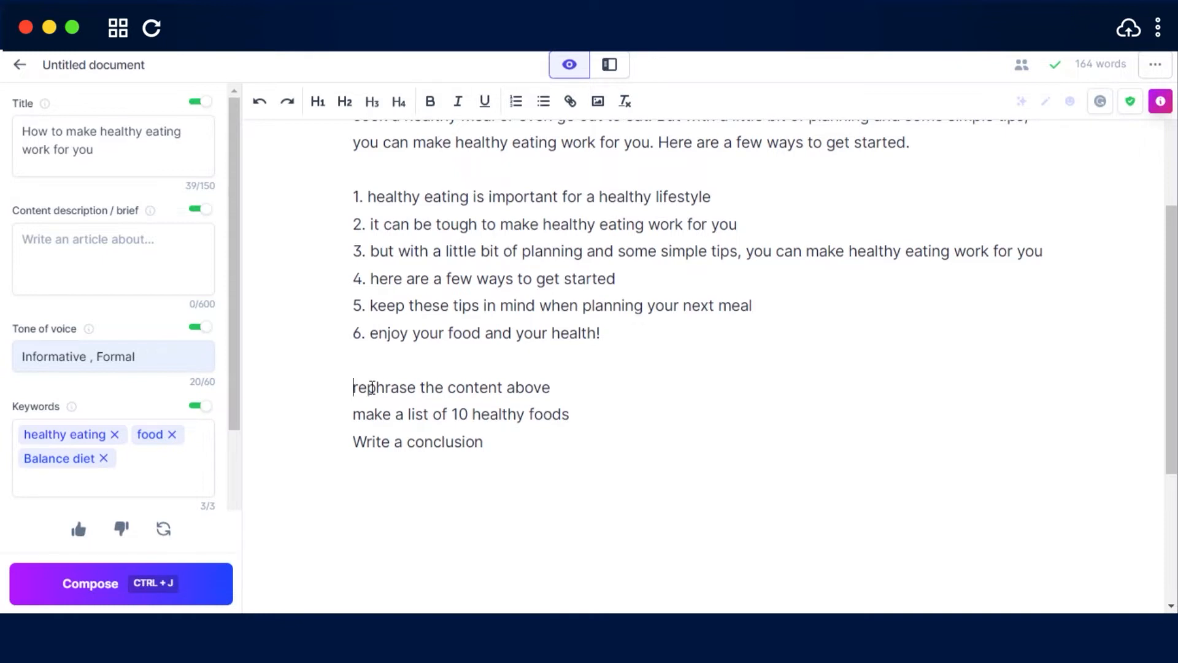
Run the "rephrase the content above" prompt and look over the rewritten text
{"action": "left_click", "coordinate": [563, 385], "text": "shift"}
{"action": "key", "text": "ctrl+j"}
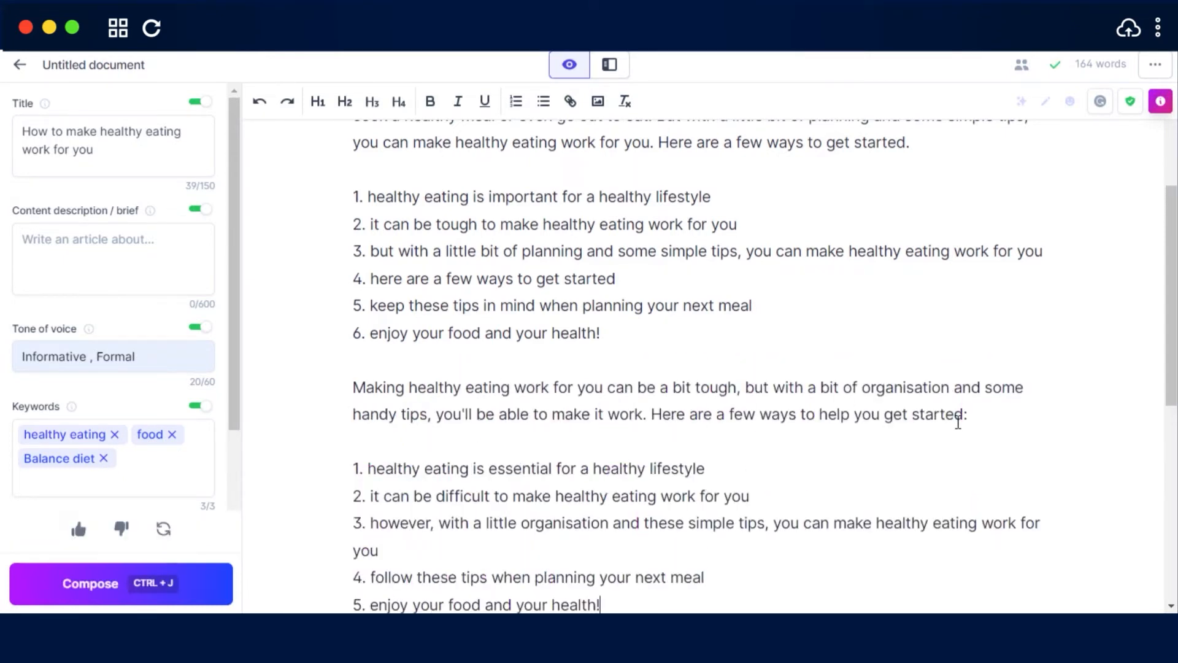
{"action": "scroll", "coordinate": [653, 436], "scroll_direction": "down", "scroll_amount": 3}
{"action": "scroll", "coordinate": [944, 335], "scroll_direction": "up", "scroll_amount": 1}
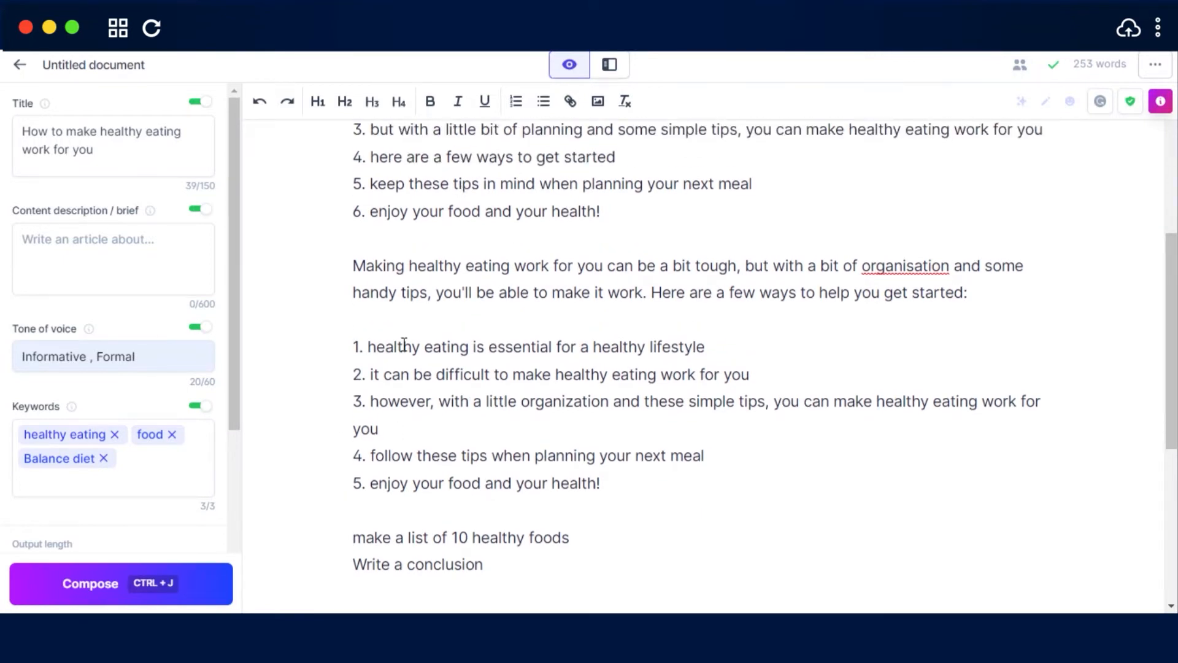
Generate the food list from the prompt "make a list of 10 healthy foods"
{"action": "scroll", "coordinate": [555, 442], "scroll_direction": "down", "scroll_amount": 3}
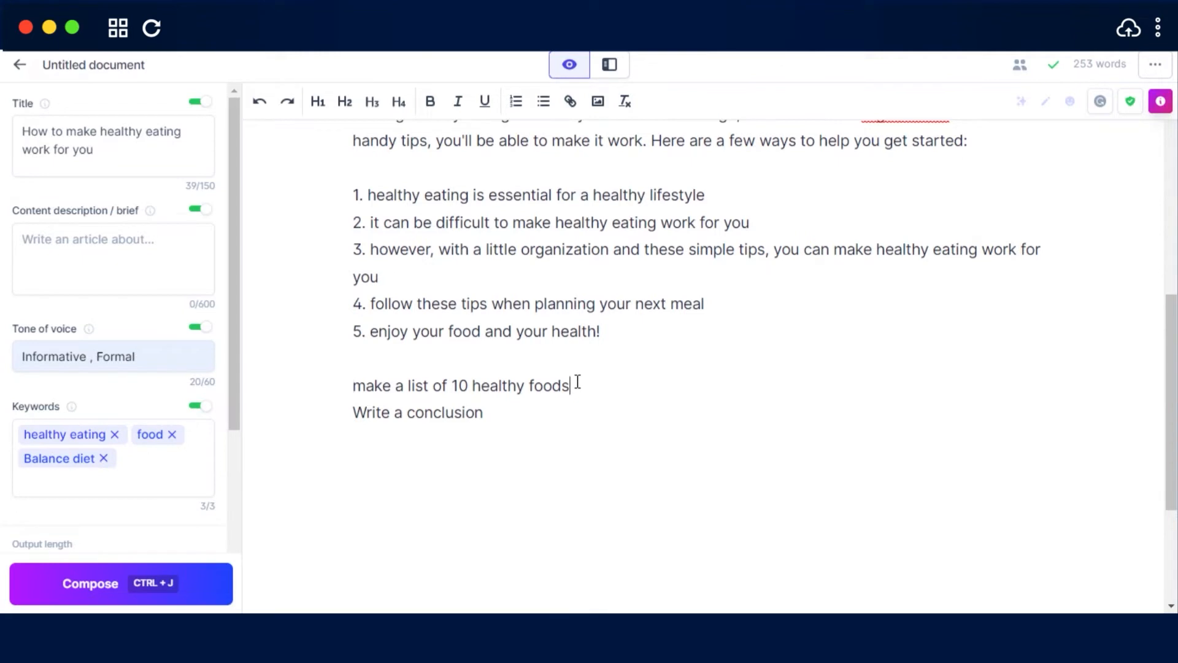
{"action": "key", "text": "ctrl+j"}
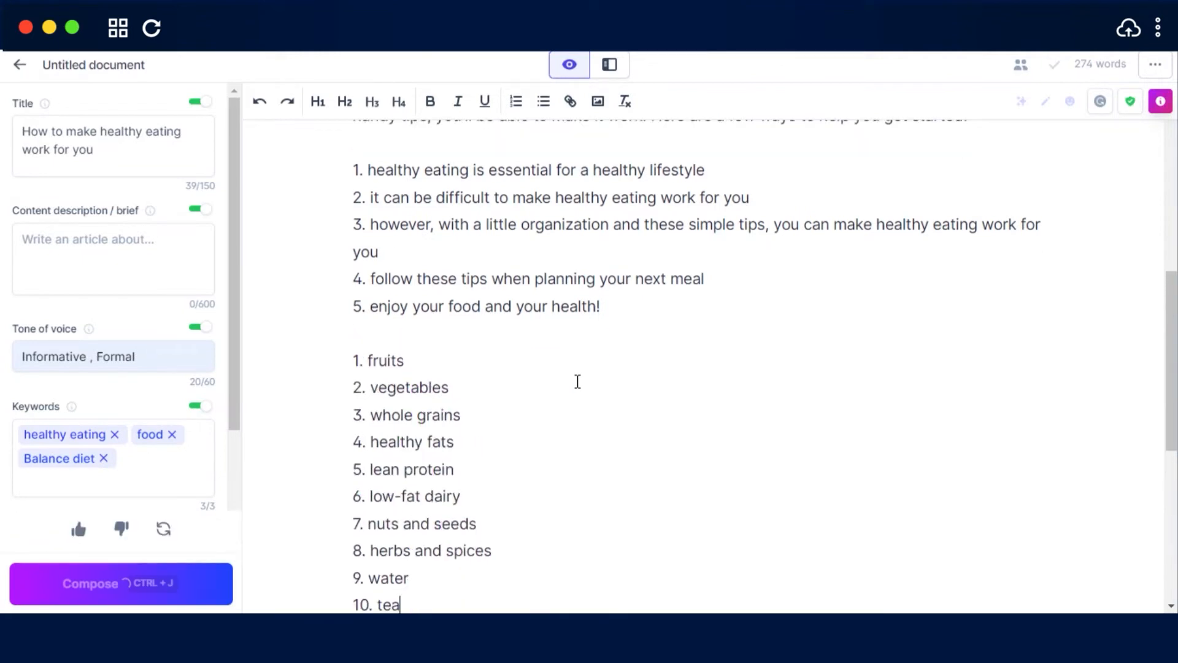
{"action": "scroll", "coordinate": [577, 381], "scroll_direction": "down", "scroll_amount": 2}
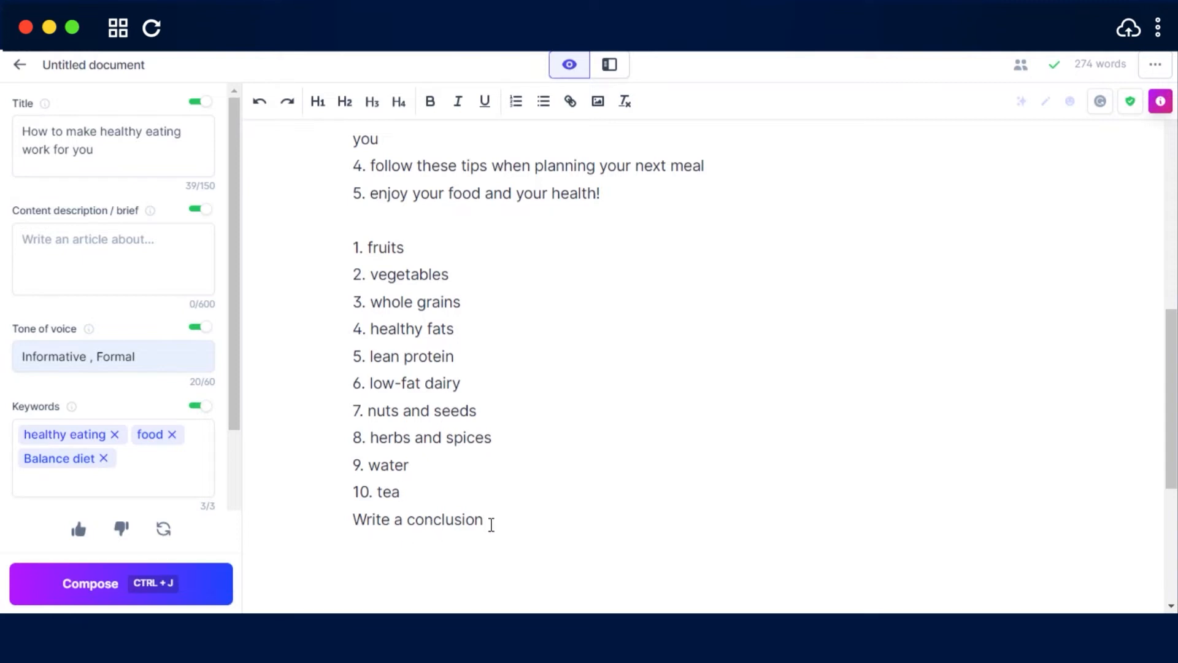
Generate the closing paragraph from the "Write a conclusion" prompt and review the finished draft
{"action": "key", "text": "ctrl+j"}
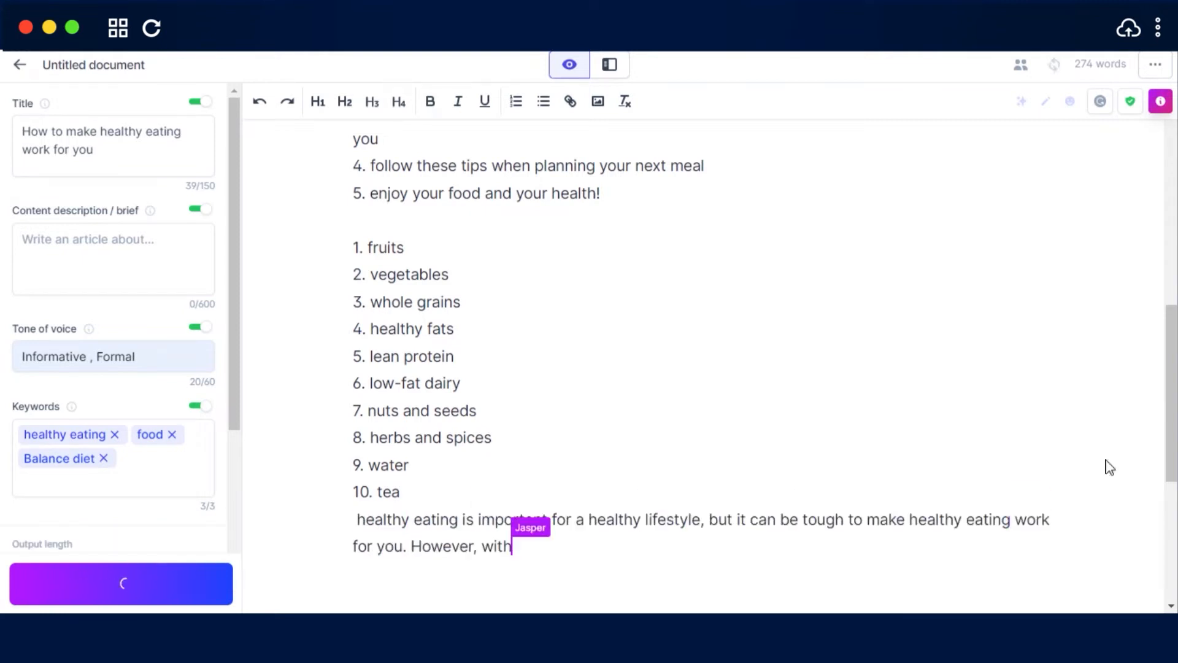
{"action": "left_click_drag", "start_coordinate": [1171, 437], "coordinate": [1171, 497]}
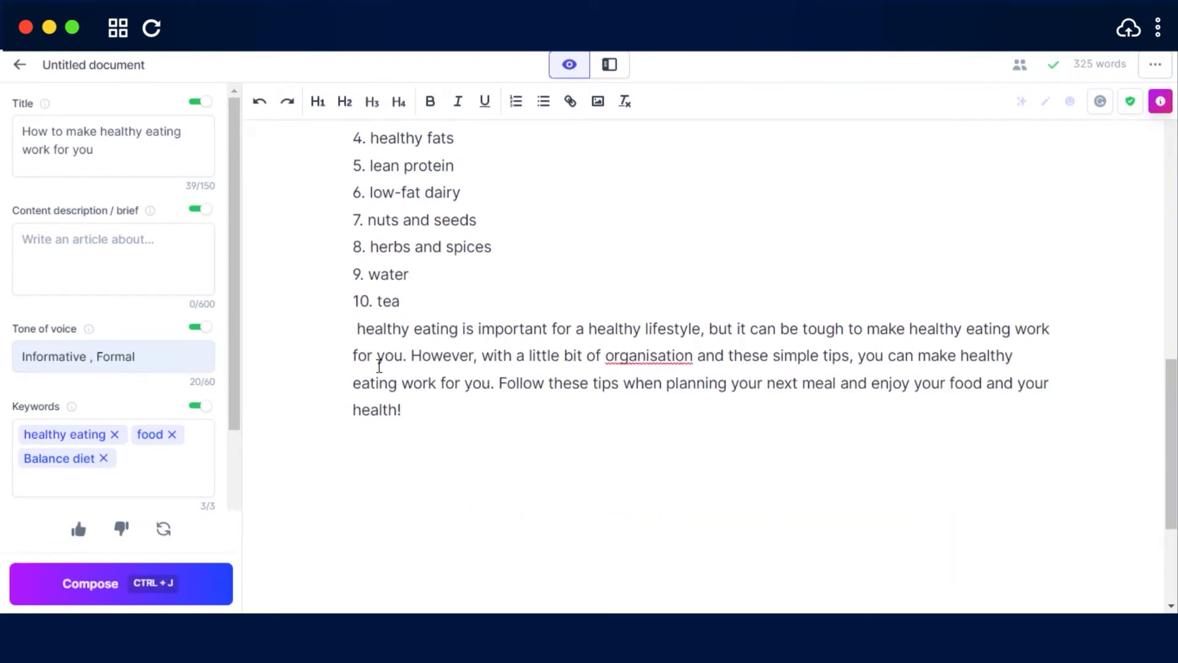
{"action": "left_click_drag", "start_coordinate": [1171, 445], "coordinate": [1171, 289]}
{"action": "scroll", "coordinate": [1171, 290], "scroll_direction": "down", "scroll_amount": 3}
{"action": "scroll", "coordinate": [1171, 356], "scroll_direction": "down", "scroll_amount": 3}
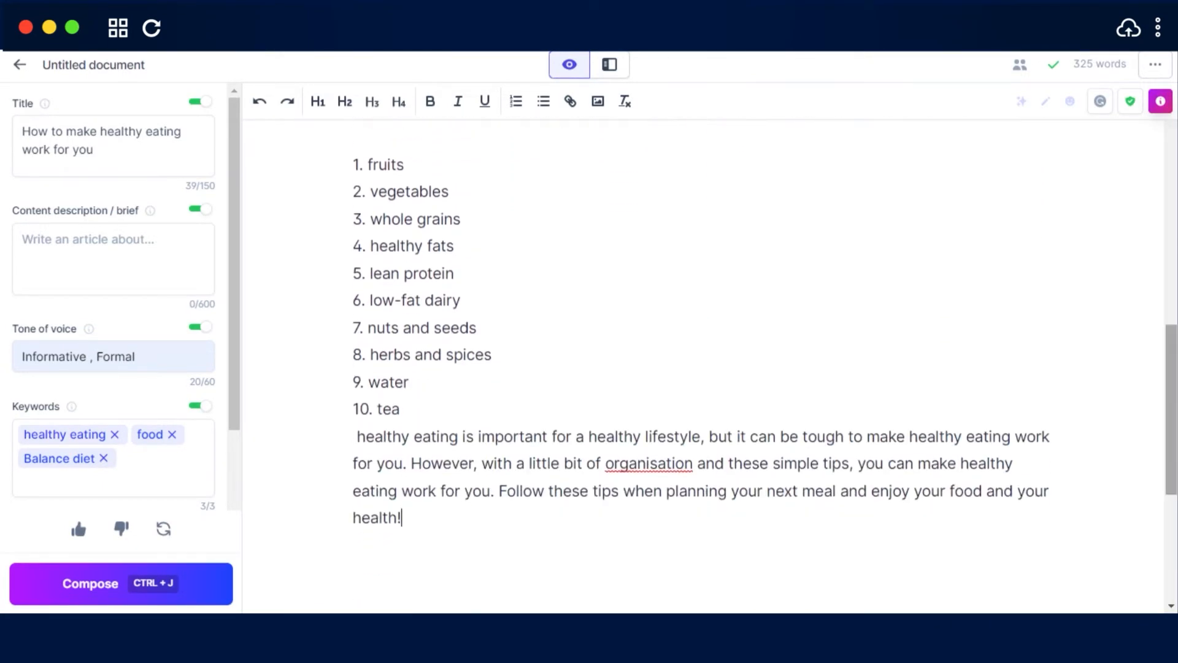
{"action": "left_click_drag", "start_coordinate": [1171, 408], "coordinate": [1171, 336]}
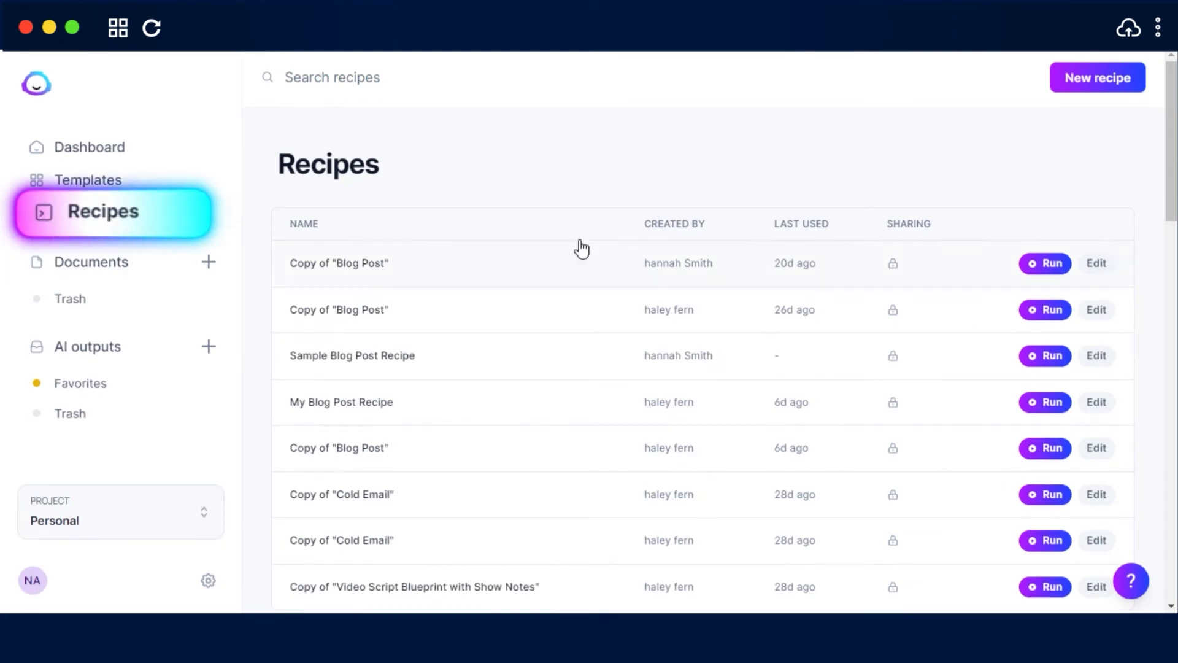
Find the Cold Email recipe in the recipes library and run it to create a new document
{"action": "left_click_drag", "start_coordinate": [1172, 170], "coordinate": [1171, 413]}
{"action": "mouse_move", "coordinate": [283, 204]}
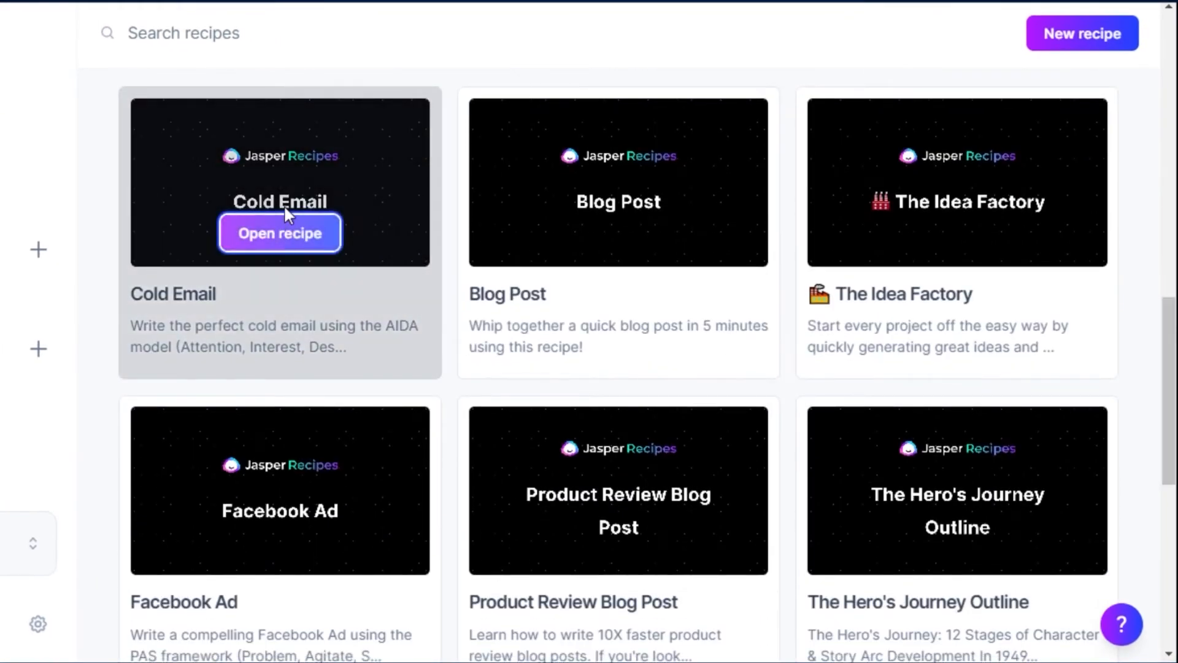
{"action": "left_click", "coordinate": [253, 234]}
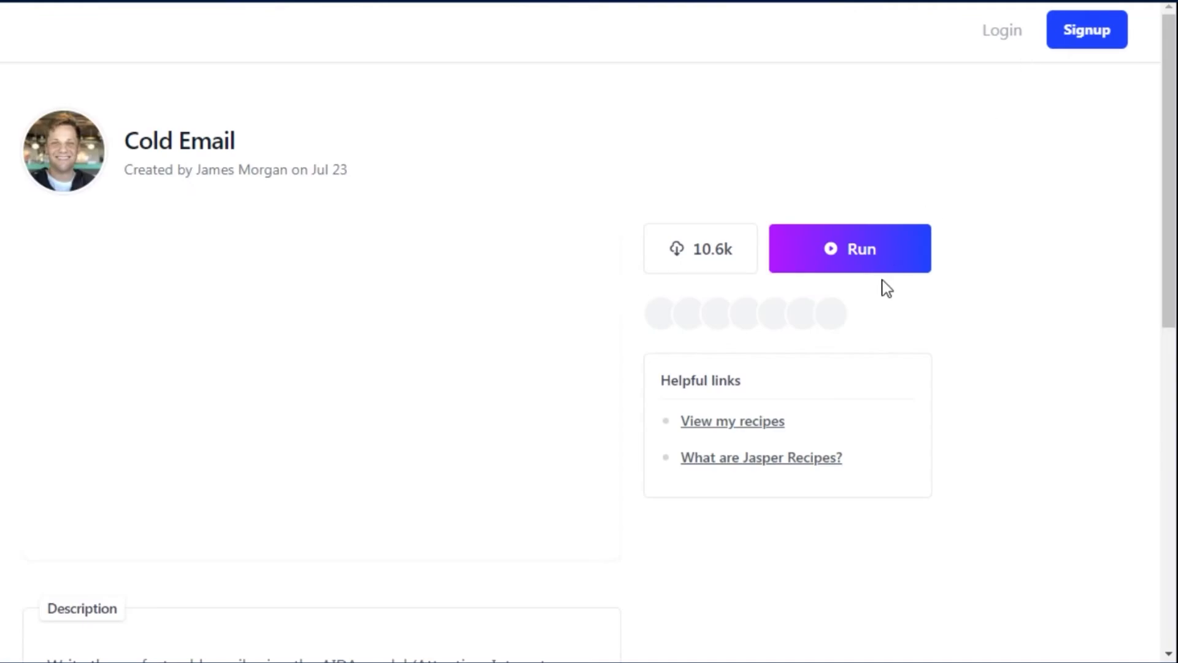
{"action": "left_click", "coordinate": [831, 250]}
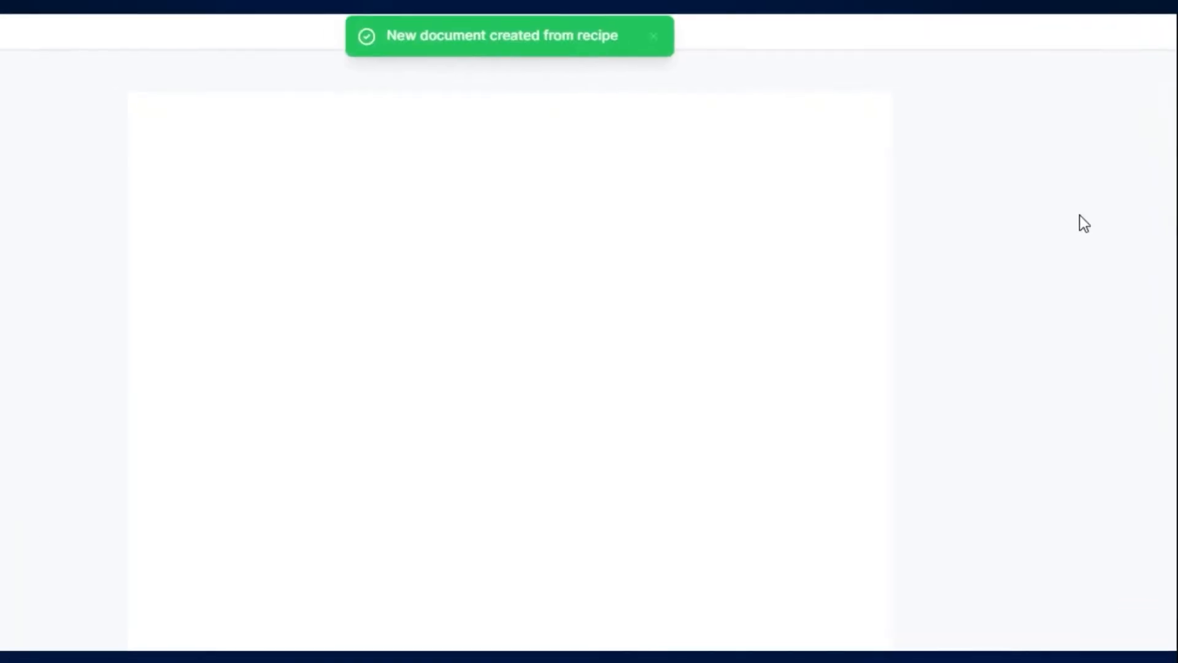
Fill in the recipe's brief with title "jasper", a description of Jasper Ai as a copywriting tool, tone "helpful, informative" and keyword "jasper Ai"
{"action": "left_click", "coordinate": [92, 142]}
{"action": "type", "text": "jasper"}
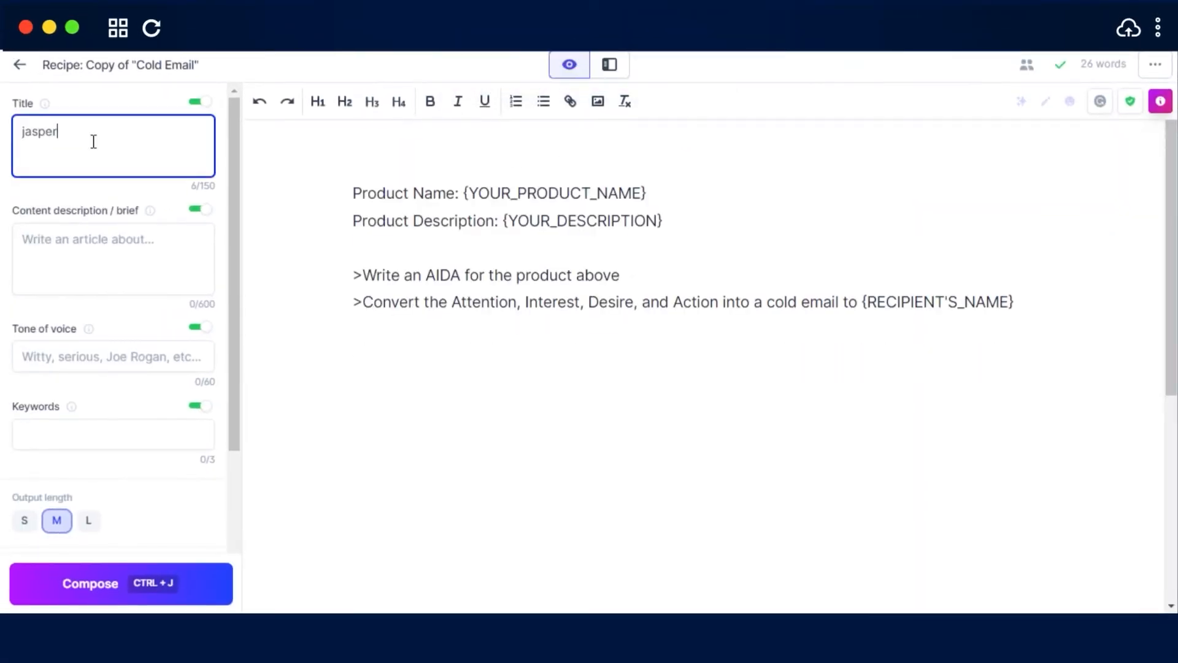
{"action": "left_click", "coordinate": [93, 356]}
{"action": "left_click", "coordinate": [94, 393]}
{"action": "left_click", "coordinate": [96, 433]}
{"action": "type", "text": "jasper Ai"}
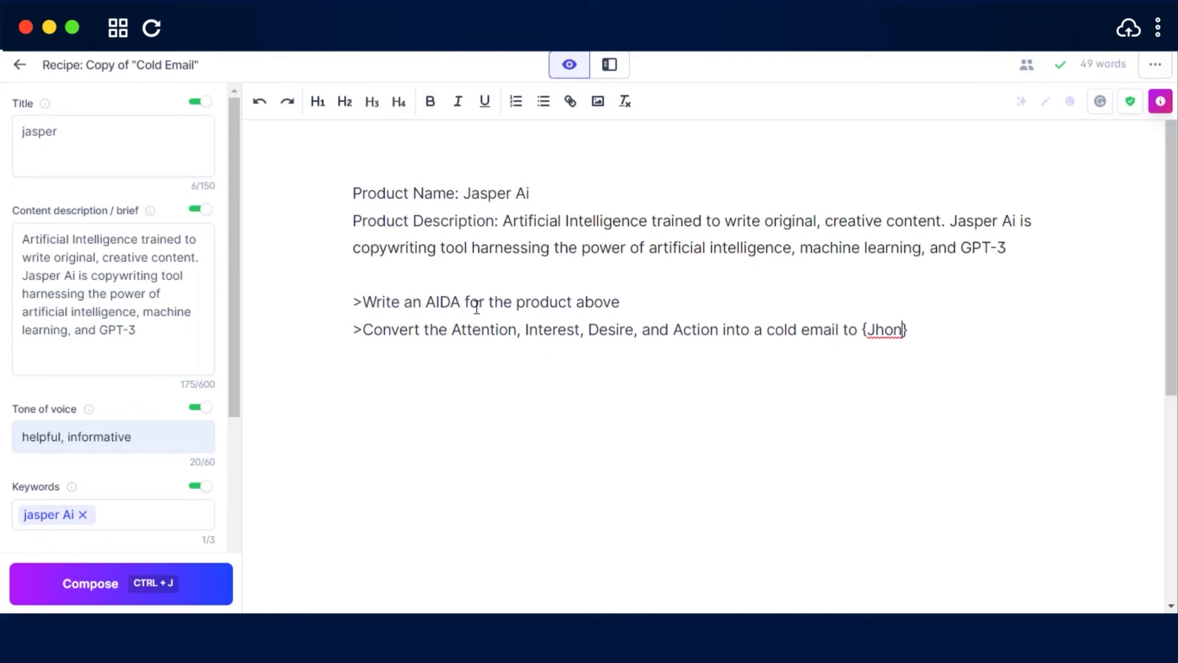
Run the "Write an AIDA for the product above" prompt to generate the Attention, Interest, Desire and Action text
{"action": "left_click", "coordinate": [625, 302]}
{"action": "key", "text": "ctrl+j"}
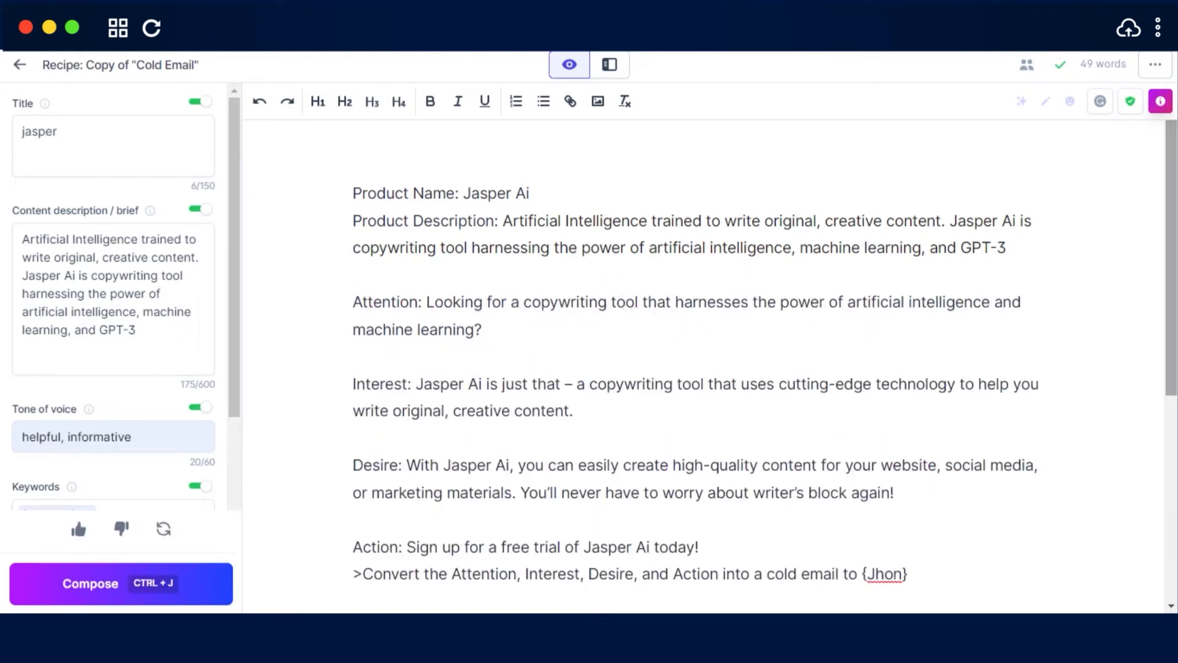
{"action": "left_click_drag", "start_coordinate": [1171, 252], "coordinate": [1171, 299]}
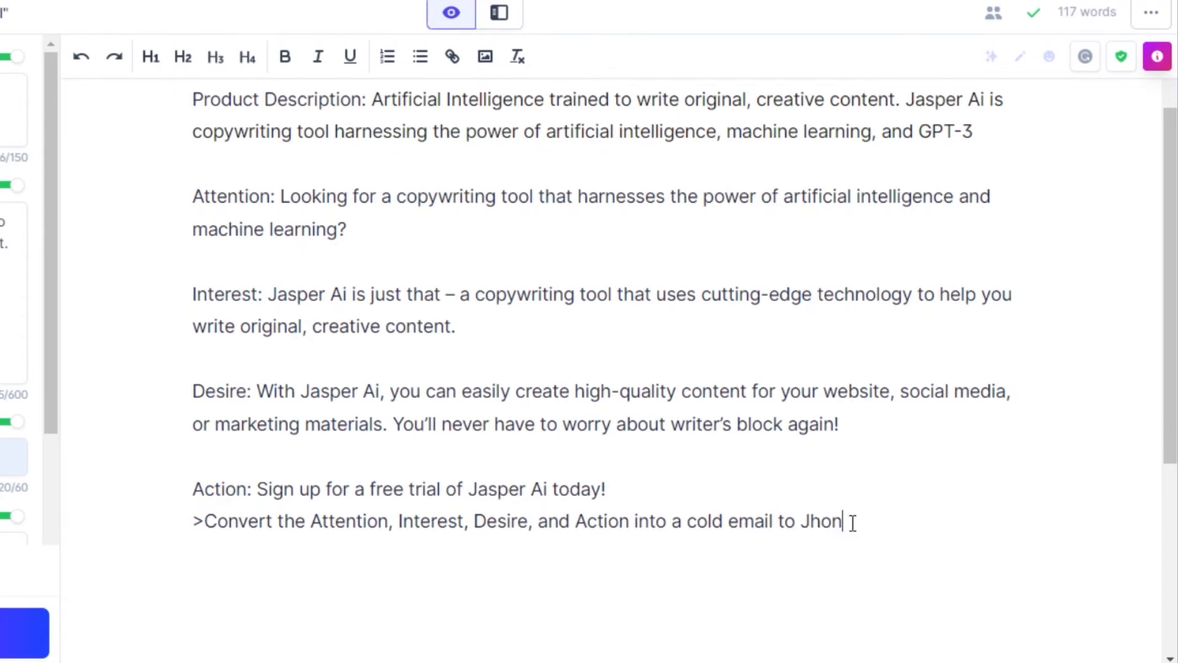
Convert the Attention, Interest, Desire and Action text into a cold email to the named recipient and review it
{"action": "key", "text": "ctrl+Return"}
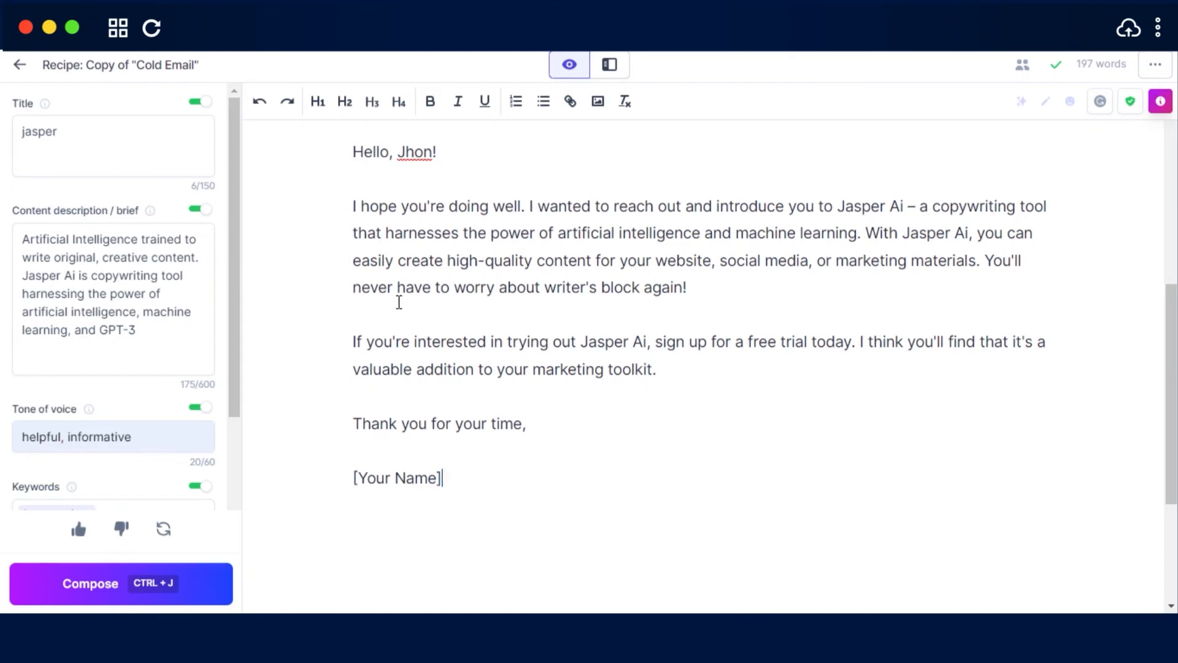
{"action": "scroll", "coordinate": [1039, 421], "scroll_direction": "up", "scroll_amount": 5}
{"action": "scroll", "coordinate": [1039, 421], "scroll_direction": "down", "scroll_amount": 5}
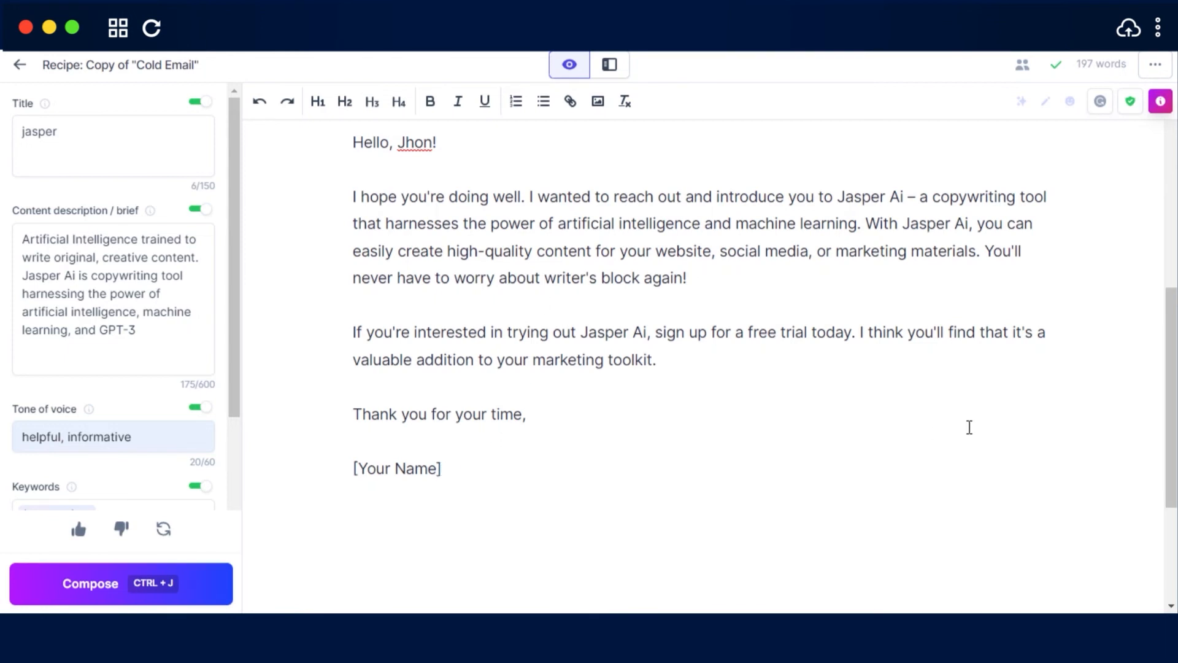
{"action": "scroll", "coordinate": [968, 426], "scroll_direction": "up", "scroll_amount": 1}
{"action": "scroll", "coordinate": [968, 426], "scroll_direction": "down", "scroll_amount": 1}
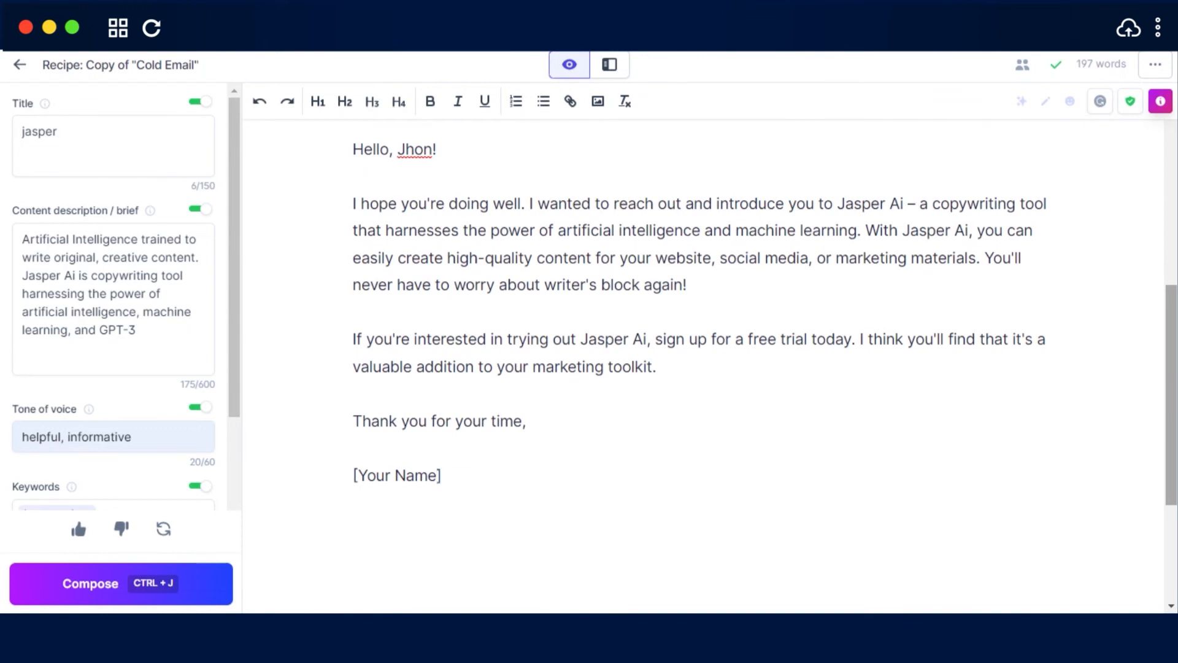